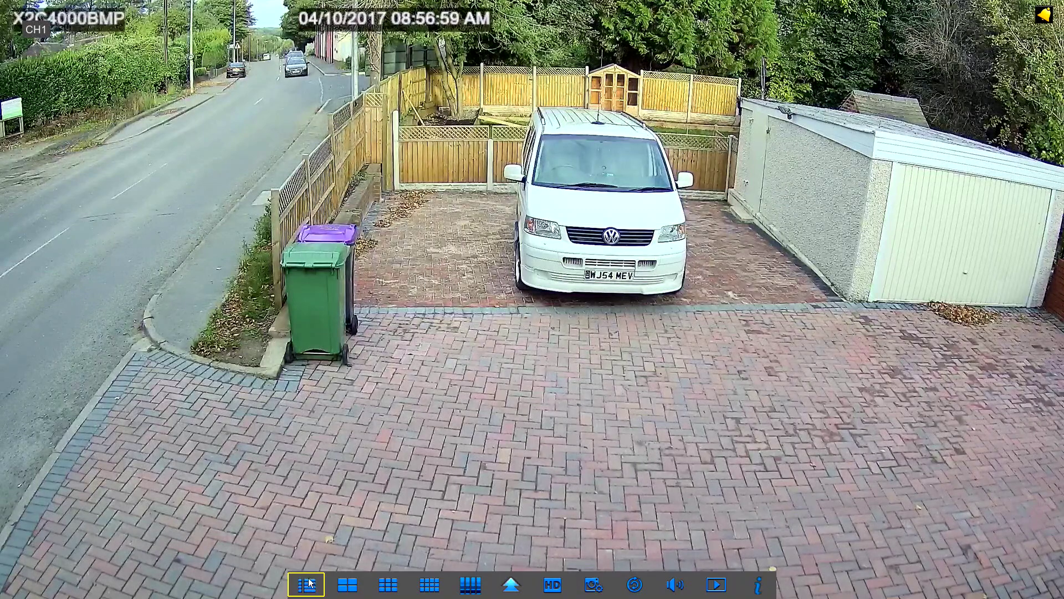
Step: Bring up the main menu over the live CH1 driveway camera view
click(306, 584)
Step: Go to Advanced > Intelligent to show CH1's analytics schedule page
click(681, 132)
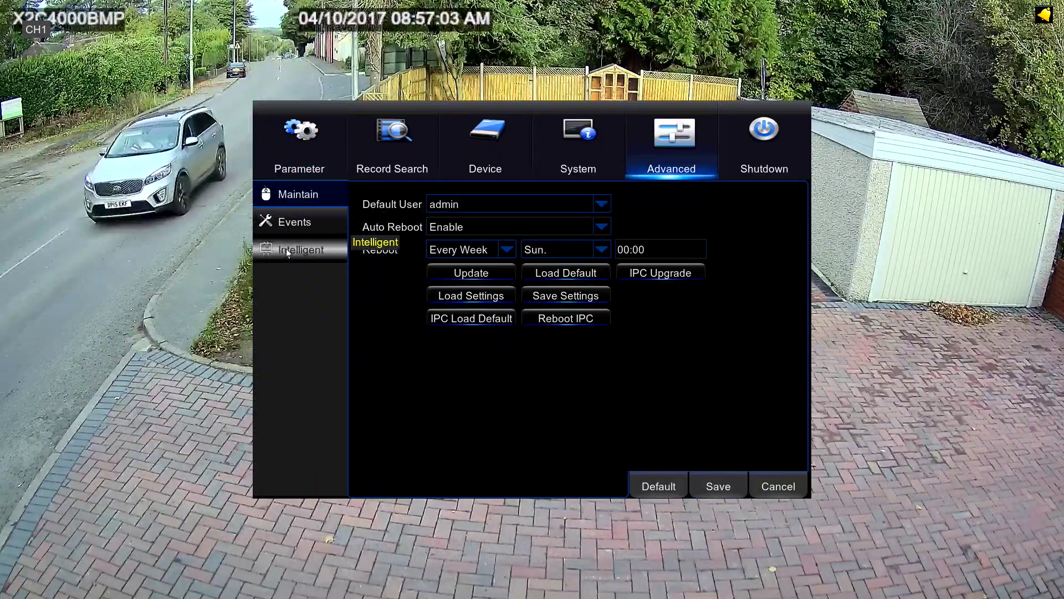
click(301, 249)
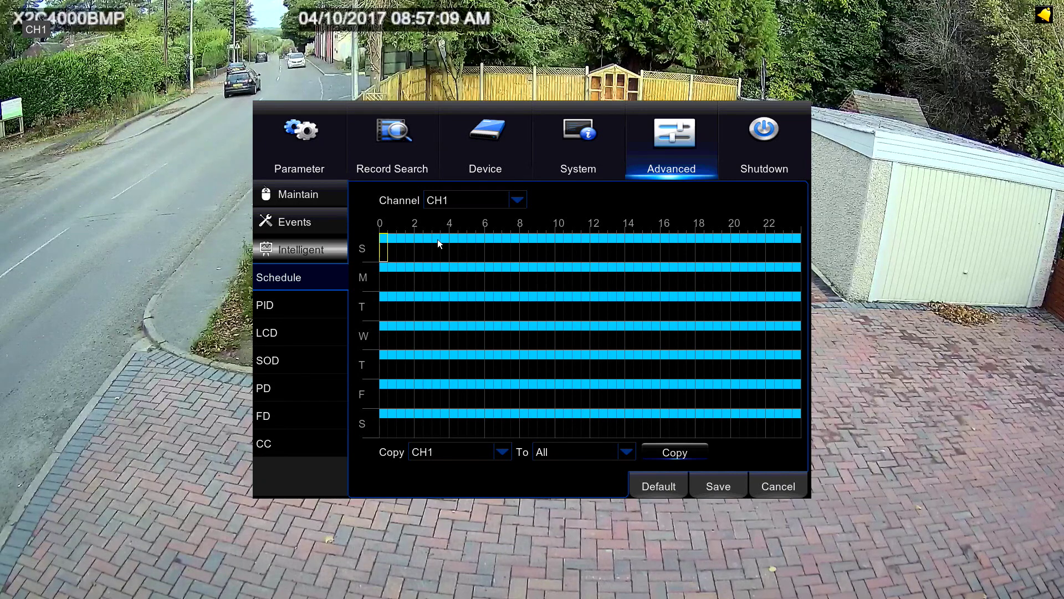
click(454, 242)
click(471, 240)
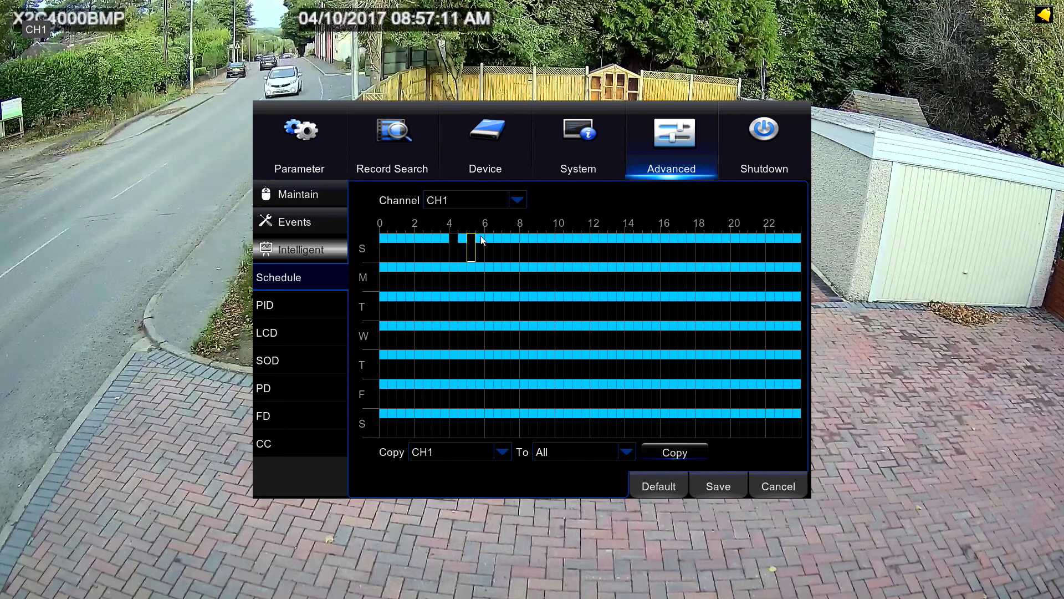
click(454, 239)
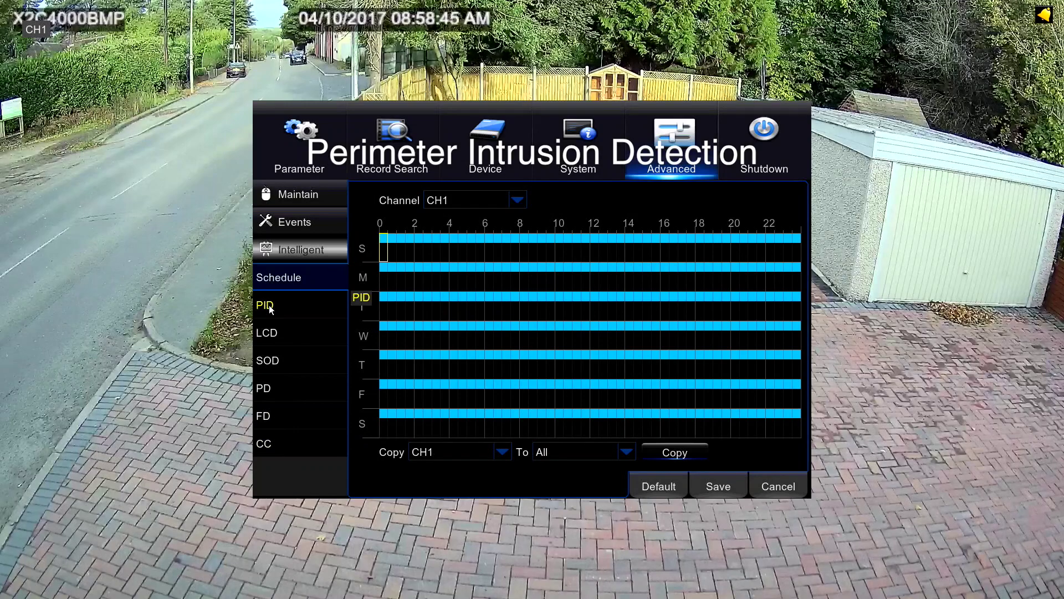
Step: Enable PID on CH1 with buzzer disabled, sensitivity 2 and Outdoor scene
click(264, 306)
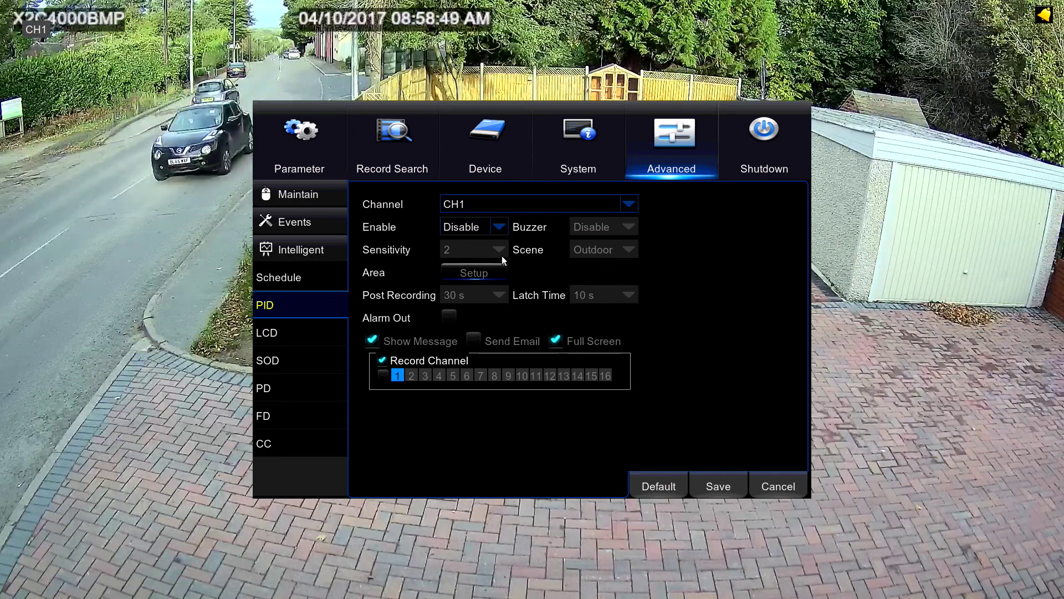
click(500, 228)
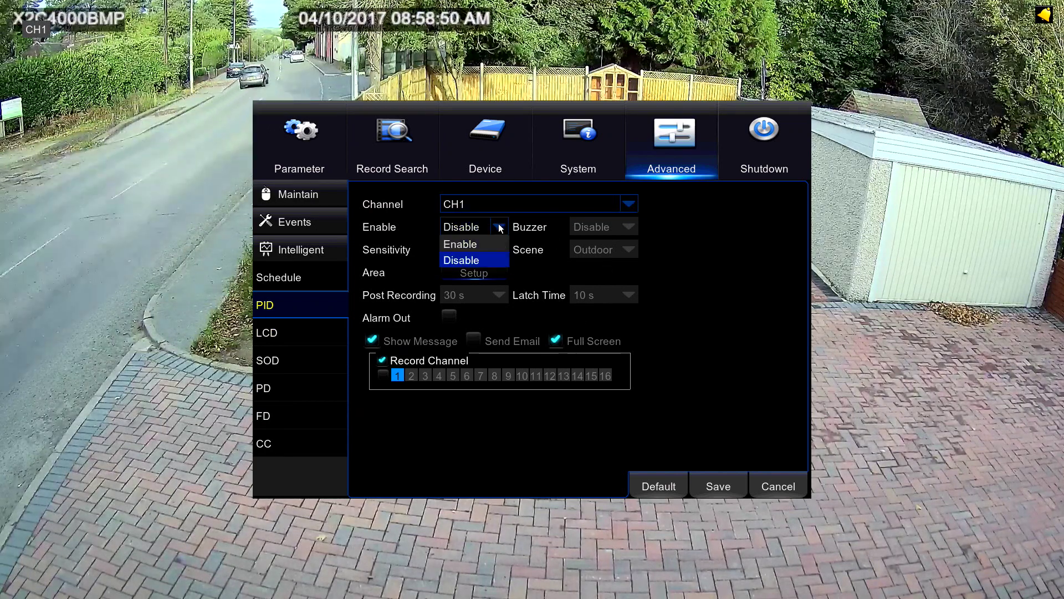
click(473, 244)
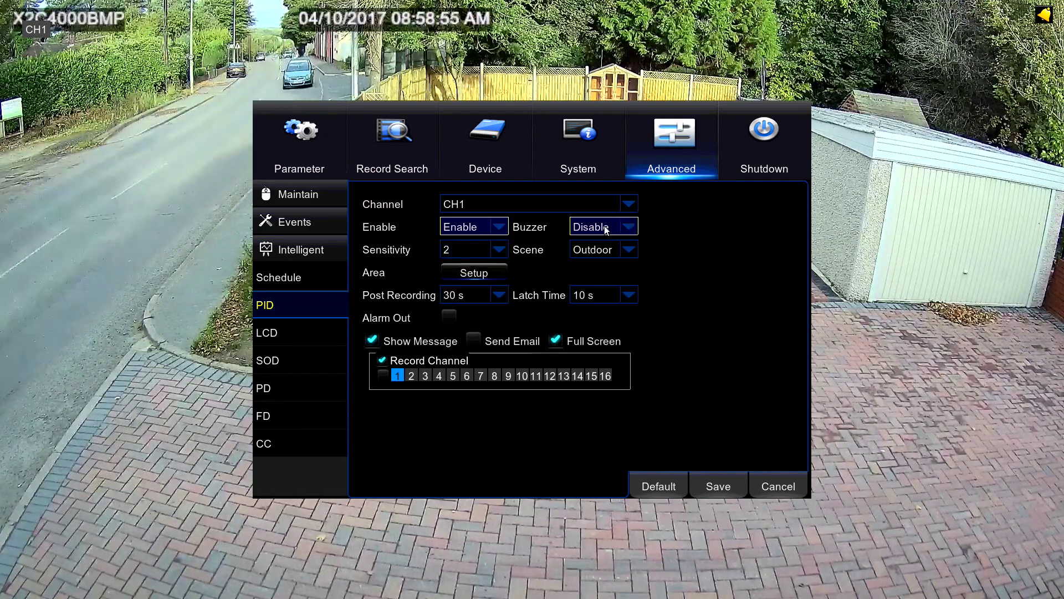
click(632, 229)
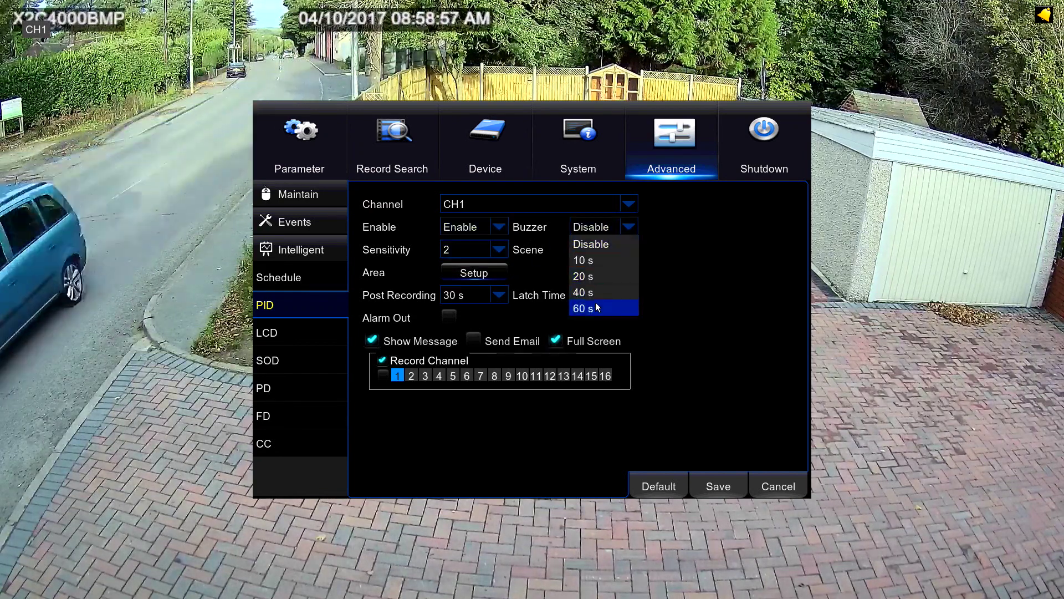
click(604, 244)
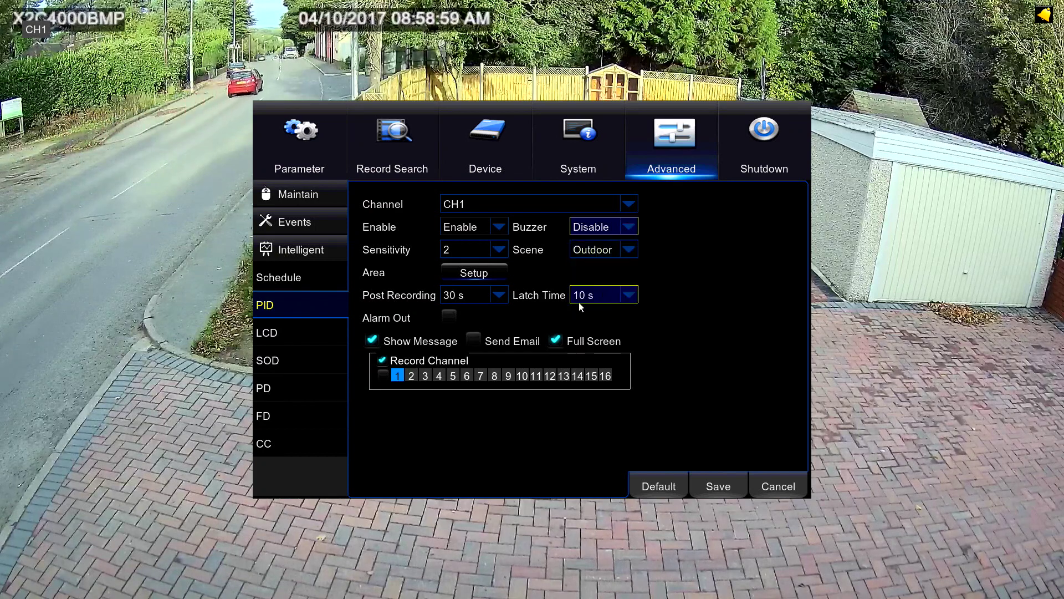
click(494, 250)
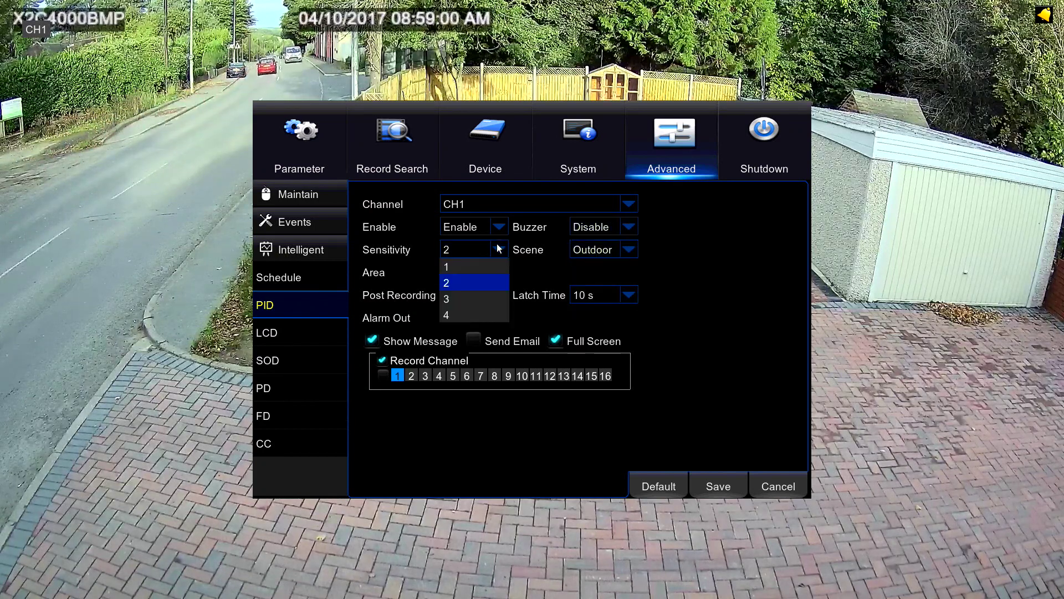
click(464, 282)
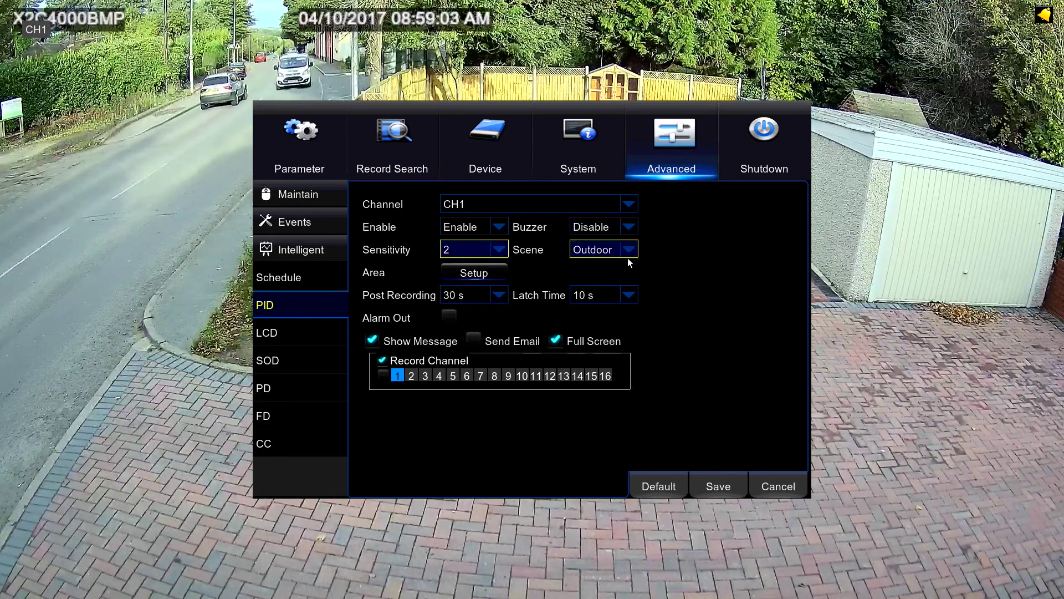
click(634, 245)
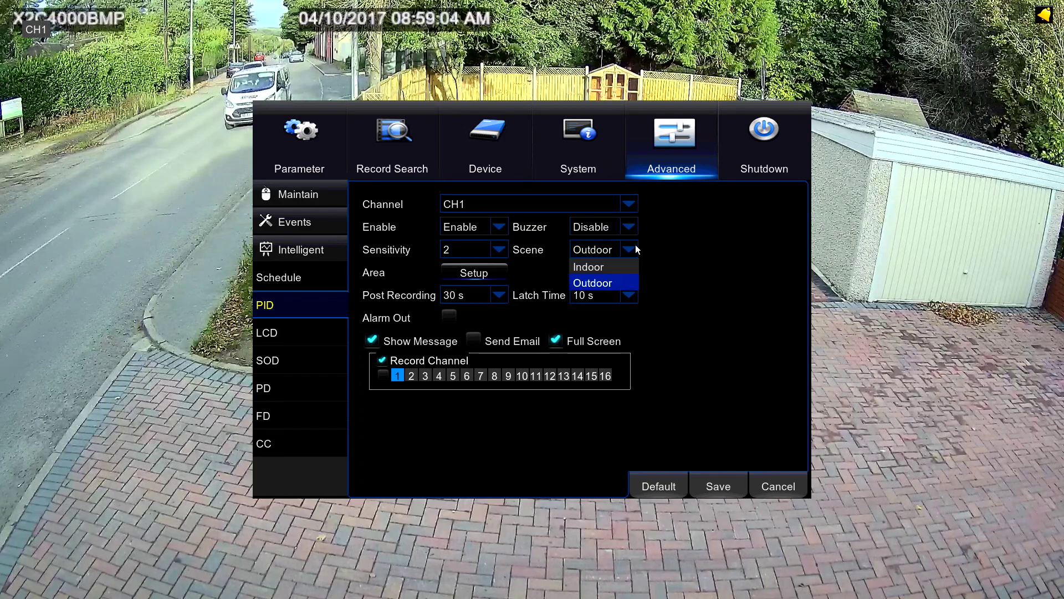
click(598, 281)
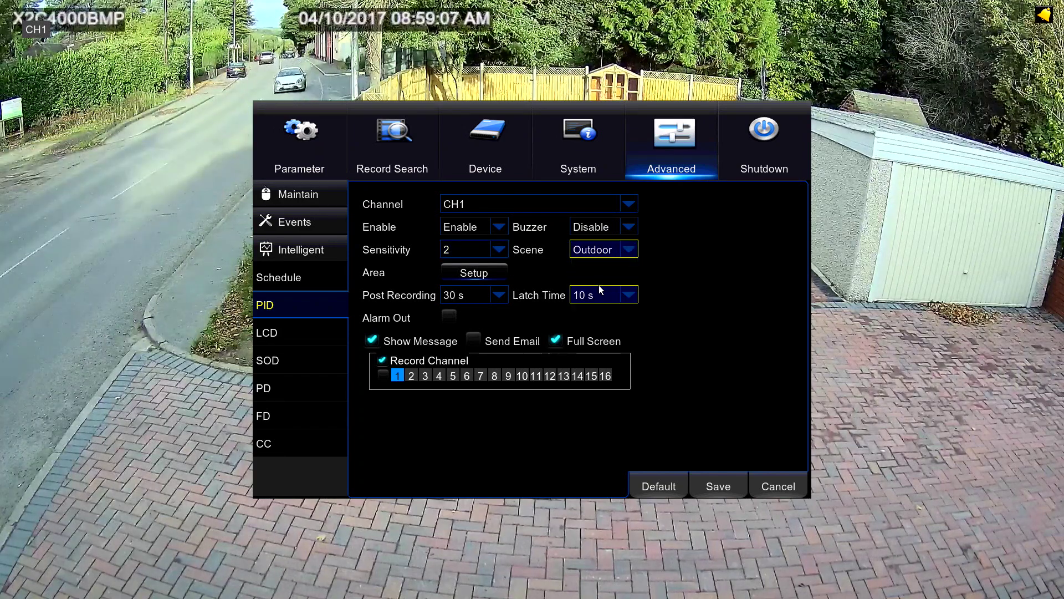
click(473, 273)
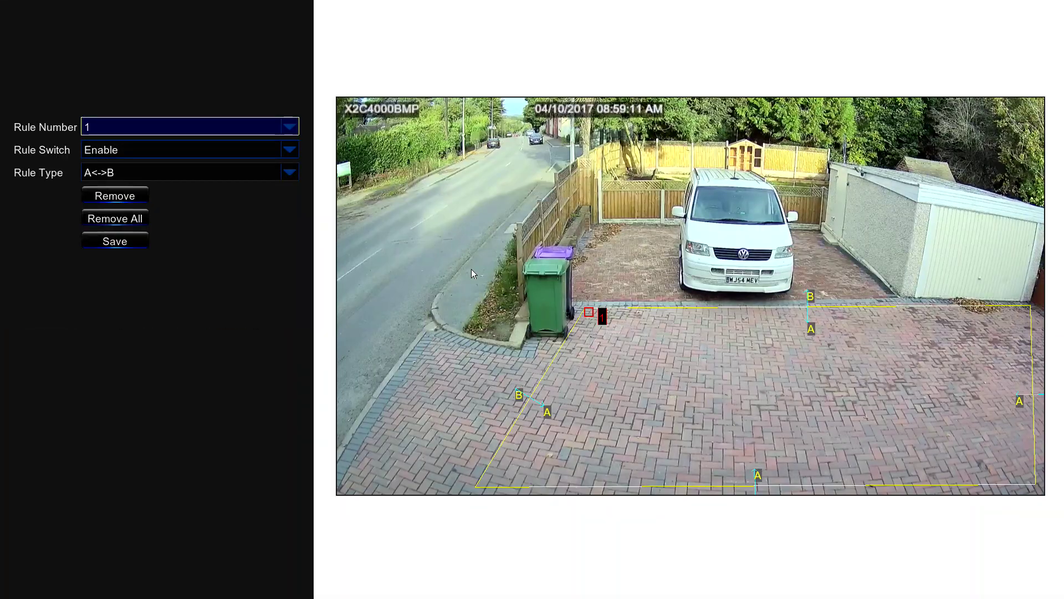
Step: Confirm PID rule 1 is A<->B, then switch to rule 2 for a new zone
click(208, 132)
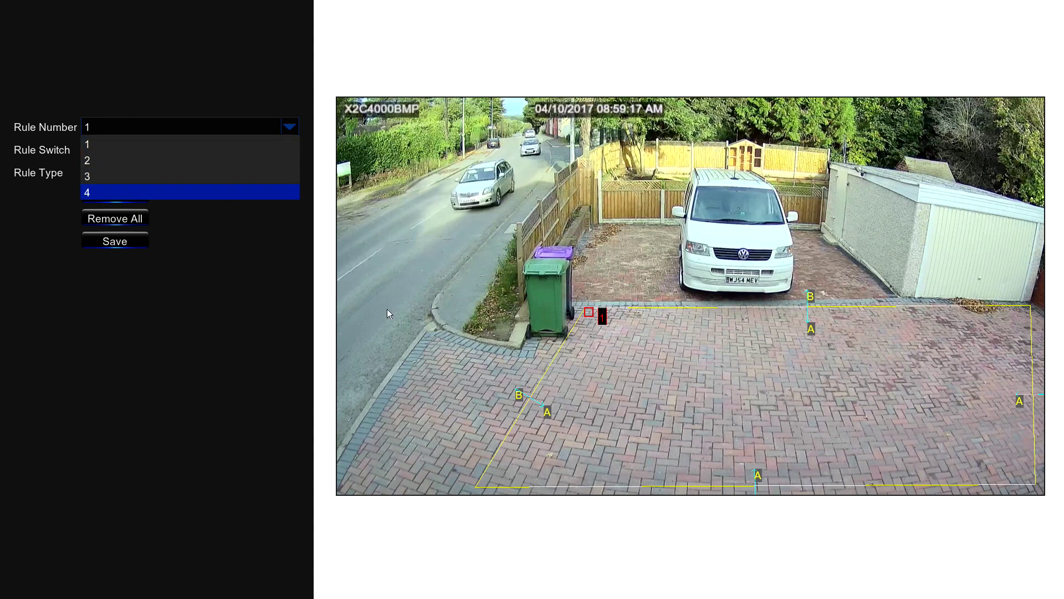
click(105, 145)
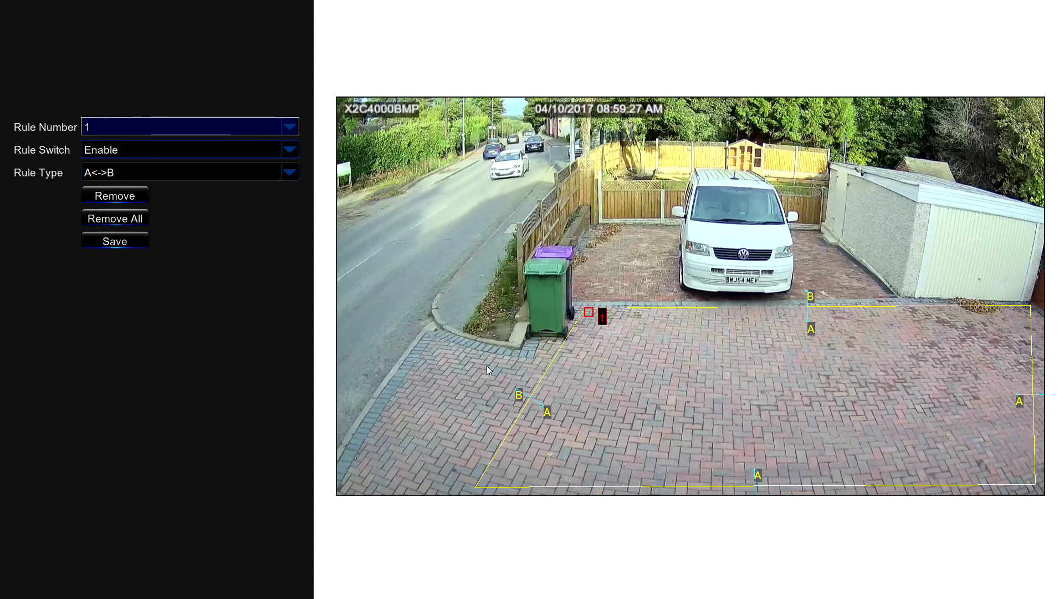
click(131, 173)
click(101, 191)
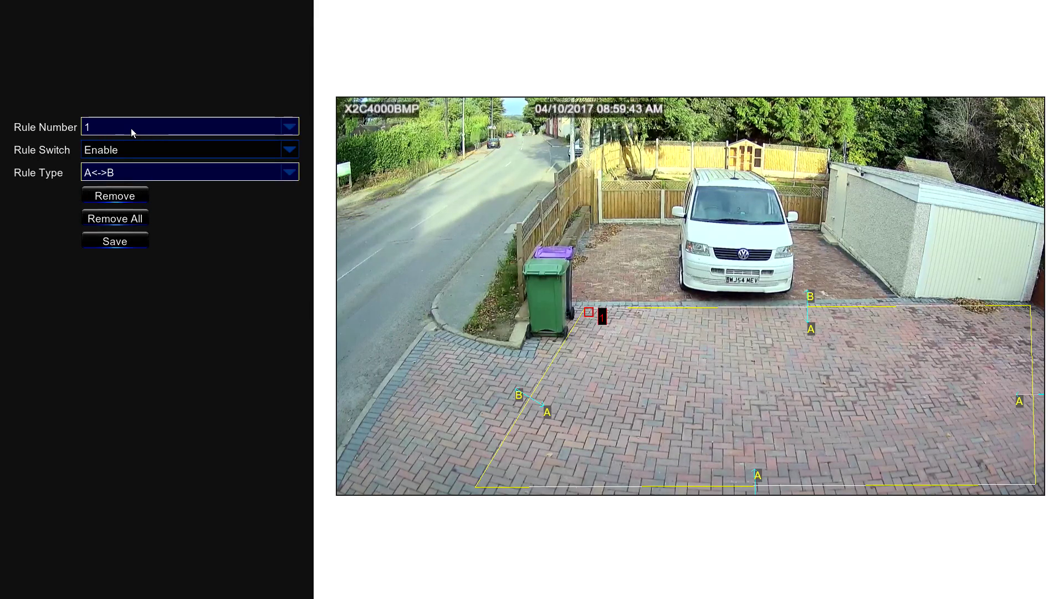
click(110, 132)
click(95, 164)
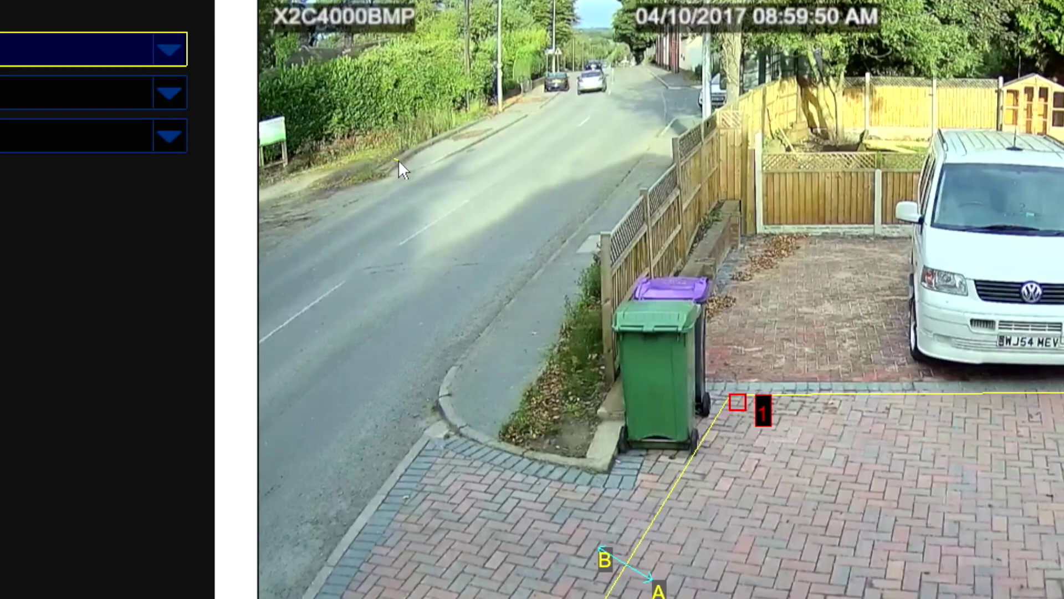
Step: Outline the rule 2 zone over the upper-left road and stretch its corners into place
drag(408, 183, 522, 203)
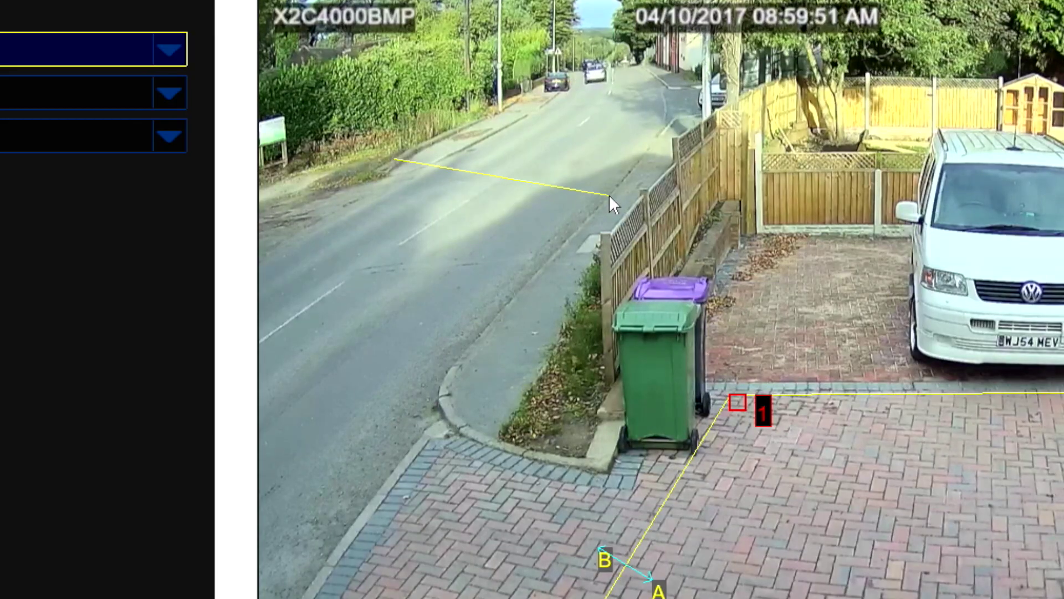
click(483, 349)
click(265, 230)
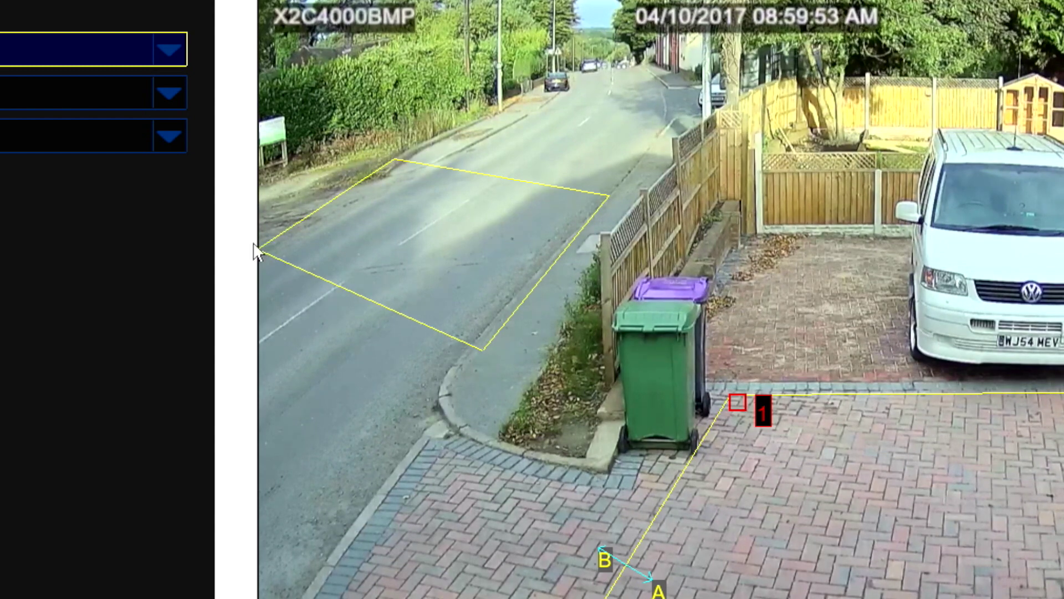
right_click(265, 229)
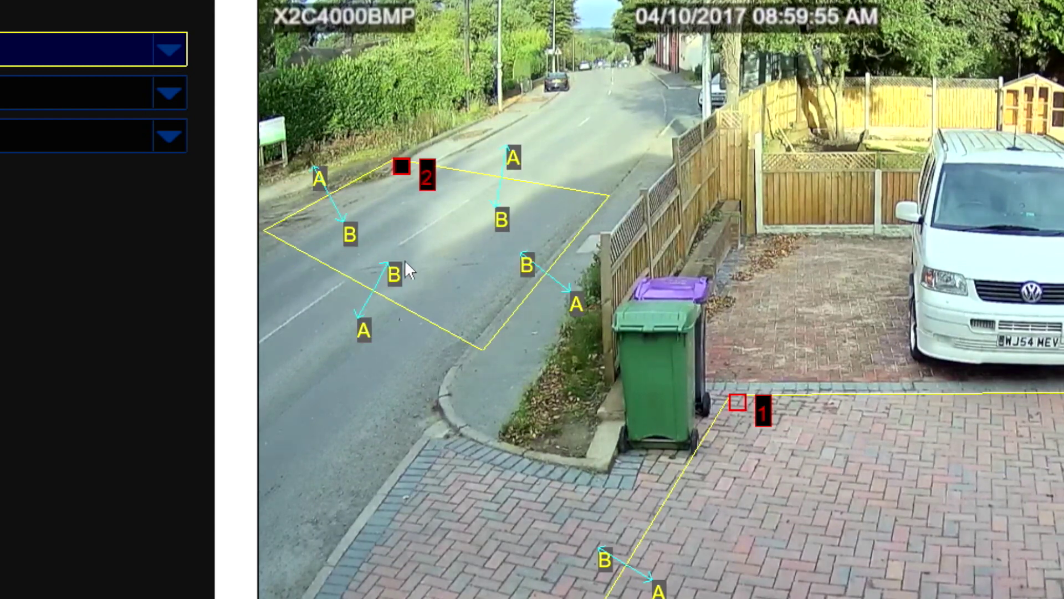
click(402, 162)
drag(397, 161, 549, 92)
drag(610, 196, 689, 117)
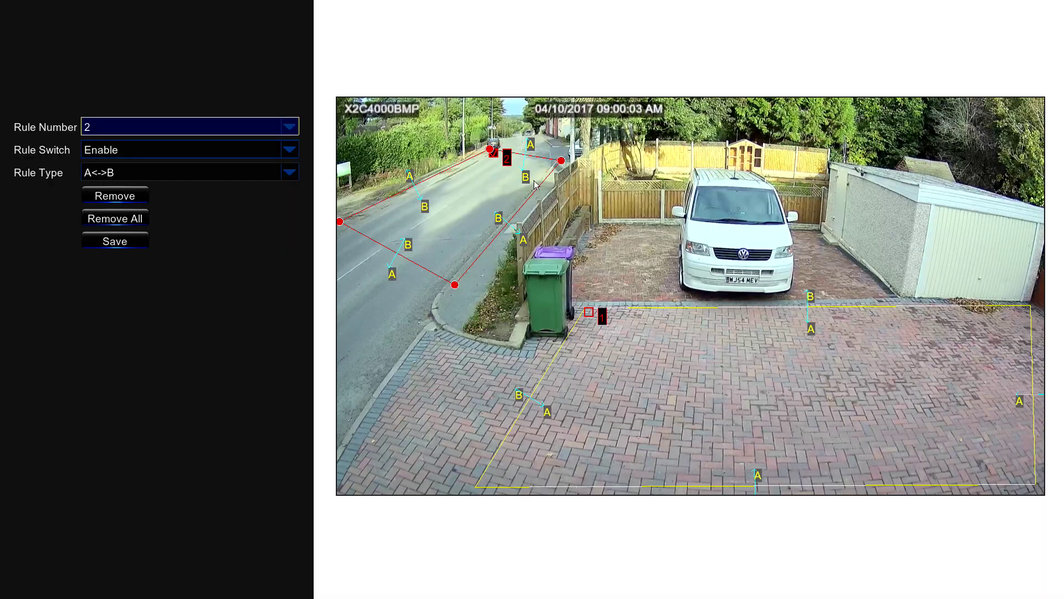
Step: Nudge the road zone's left corner and save both PID zone rules
drag(342, 222, 344, 226)
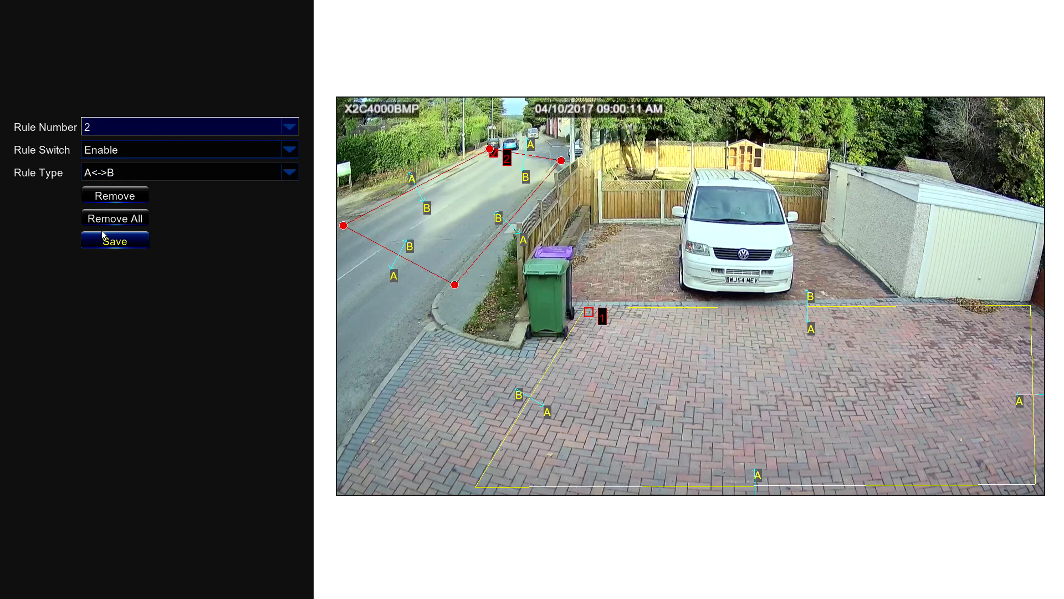
click(114, 242)
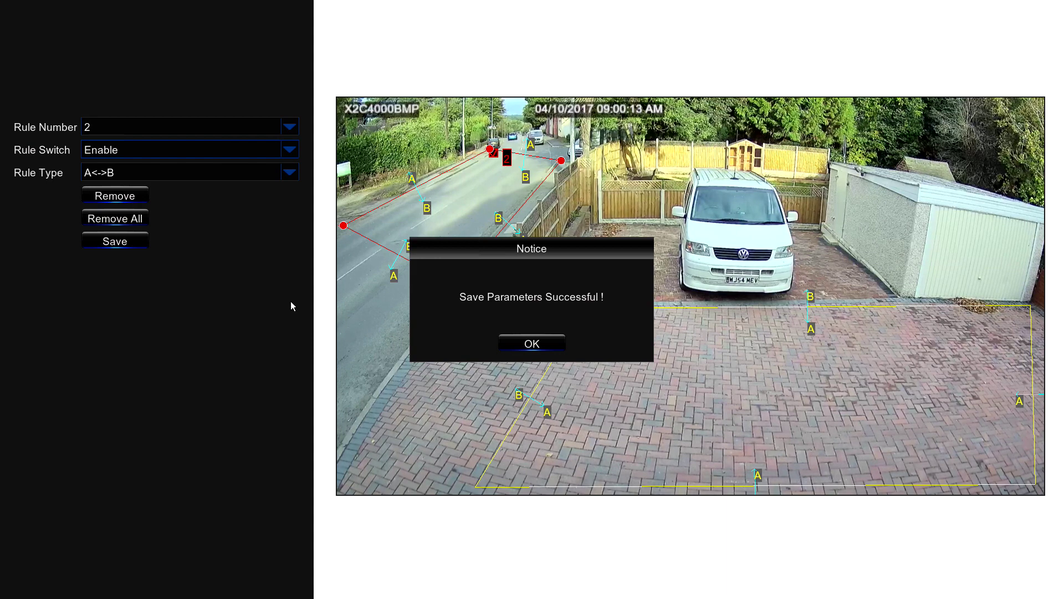
click(519, 349)
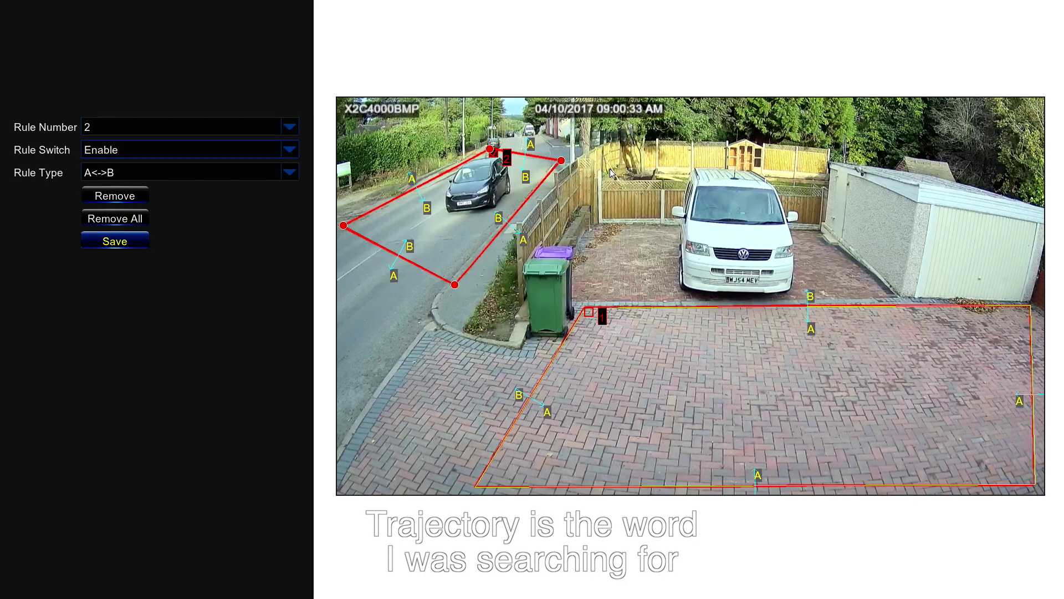
Step: Switch on Line Crossing Detection for CH1 and go to its line setup
right_click(635, 223)
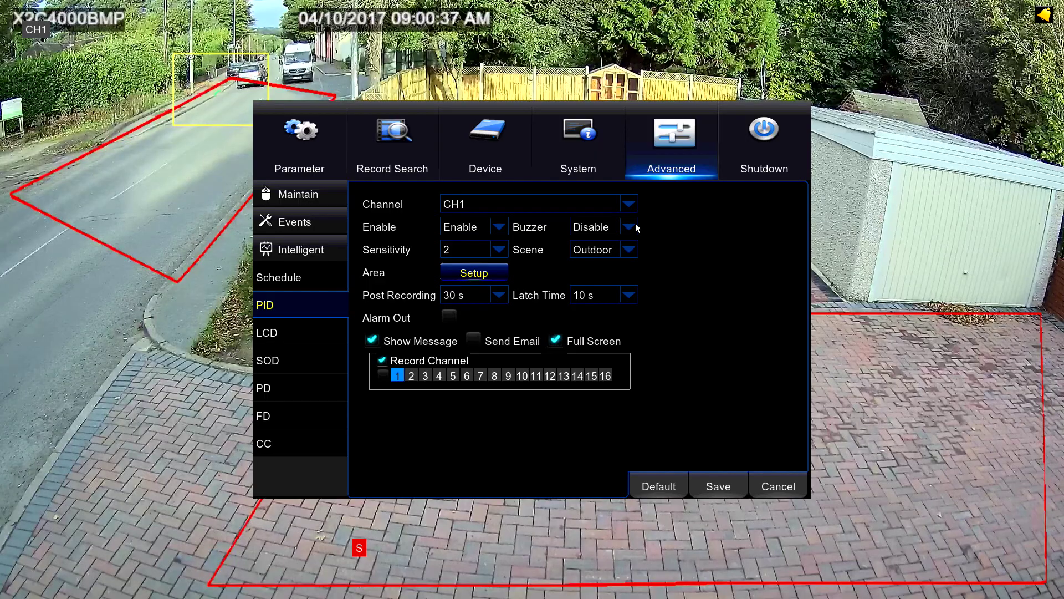
click(266, 332)
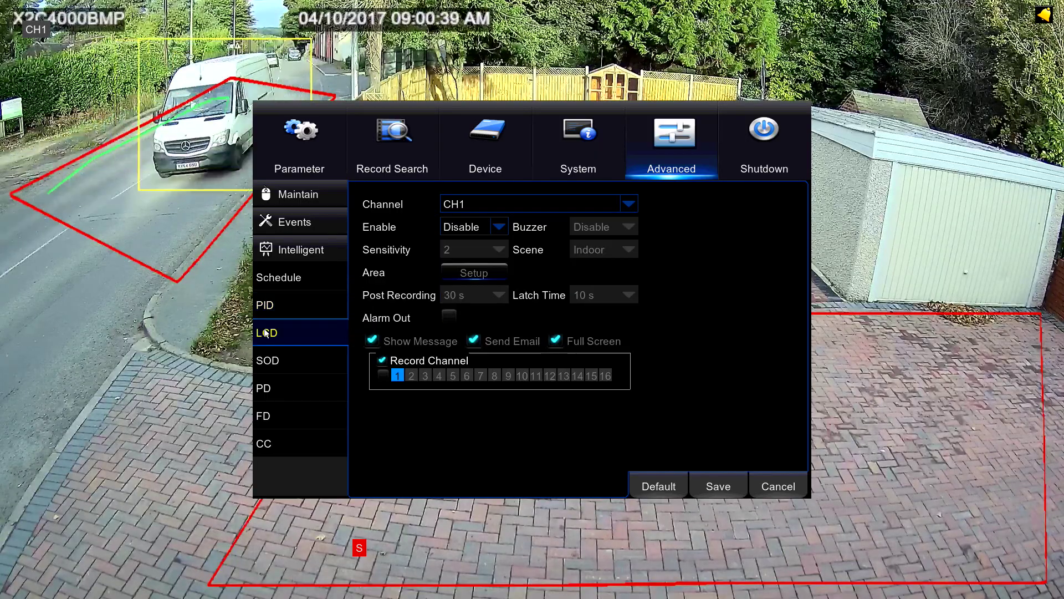
click(490, 228)
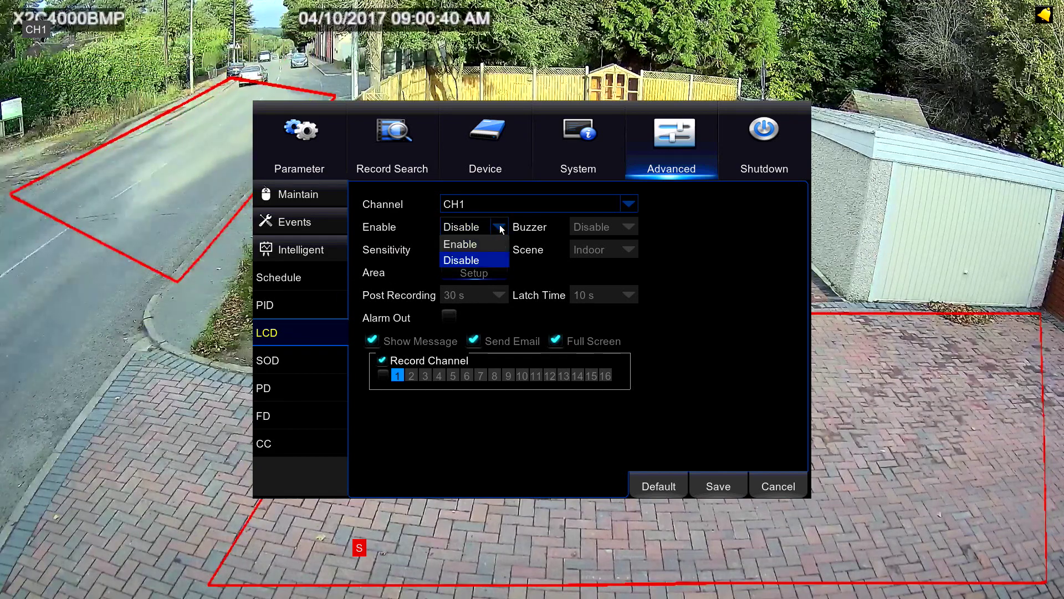
click(477, 244)
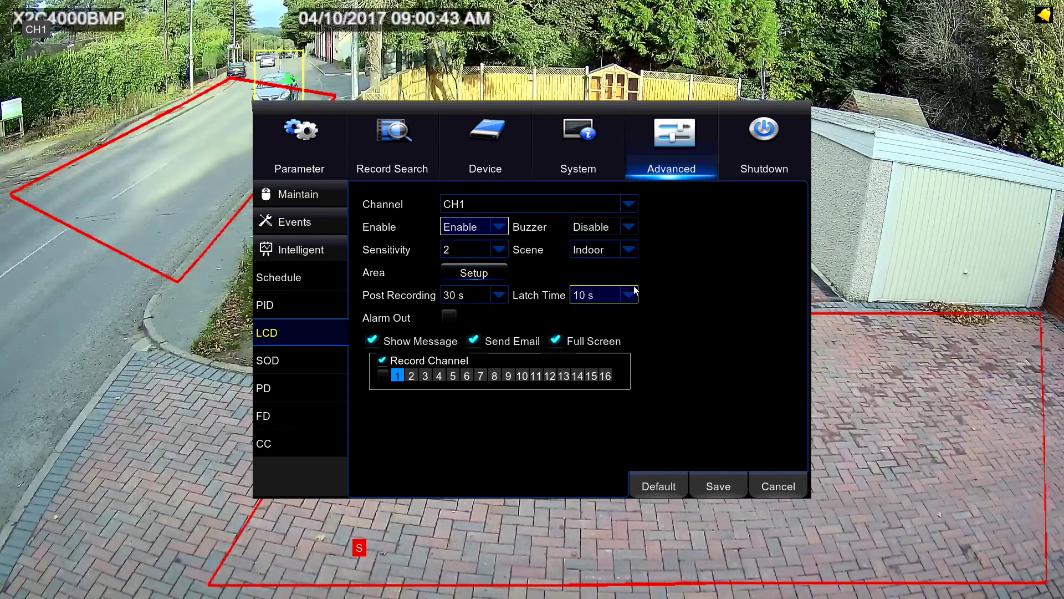
click(475, 274)
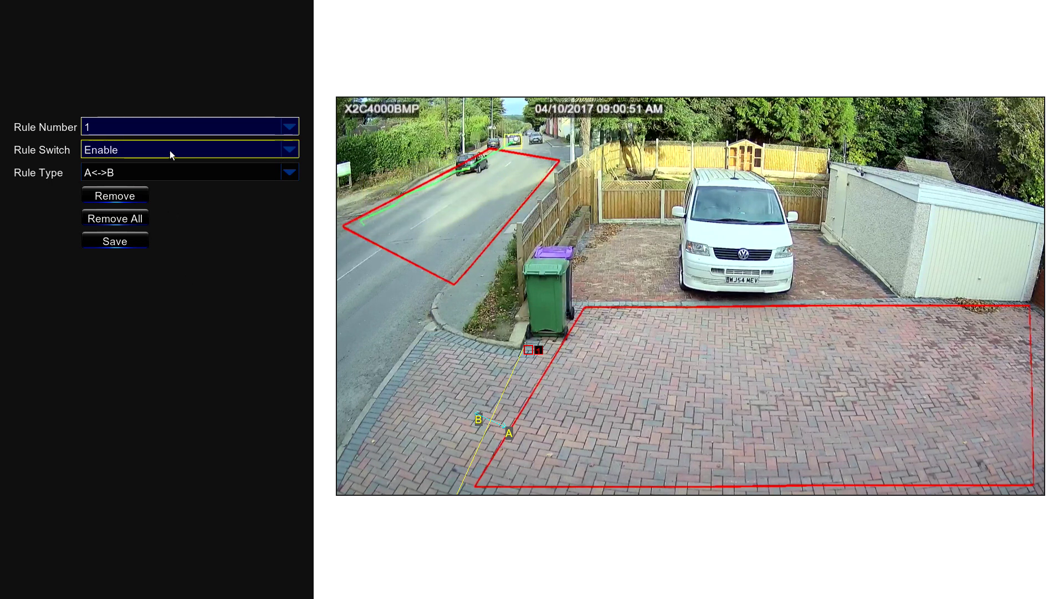
Step: Enable SOD on CH1 and bring up its area setup
right_click(630, 229)
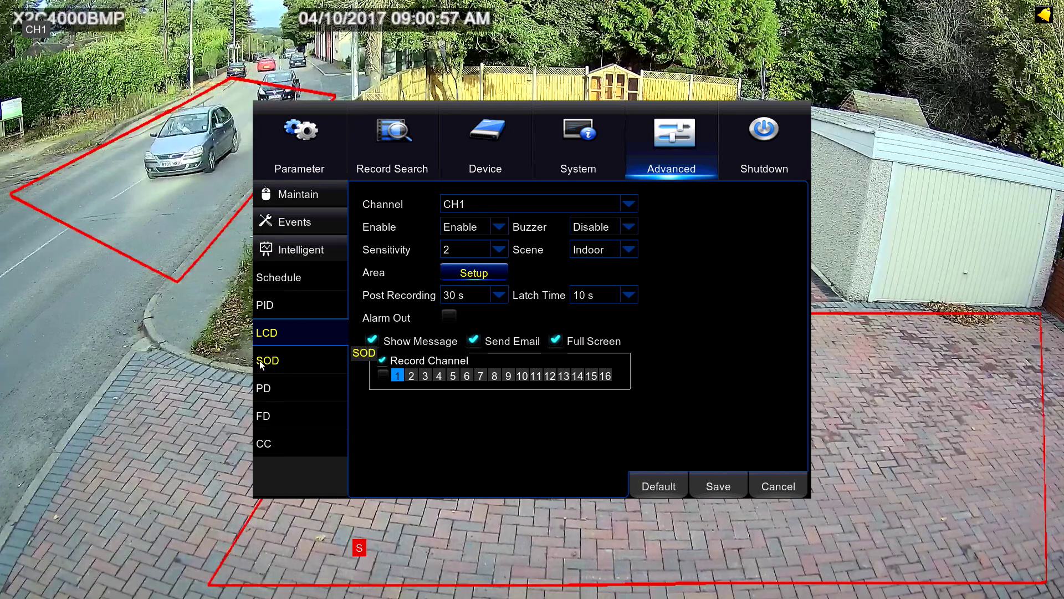
click(294, 361)
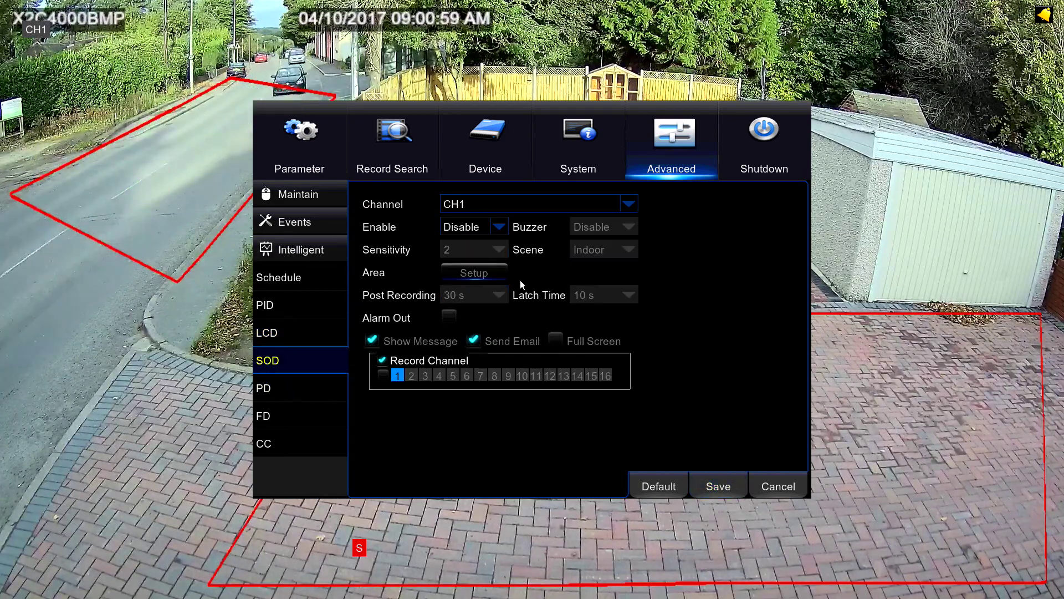
click(498, 227)
click(443, 246)
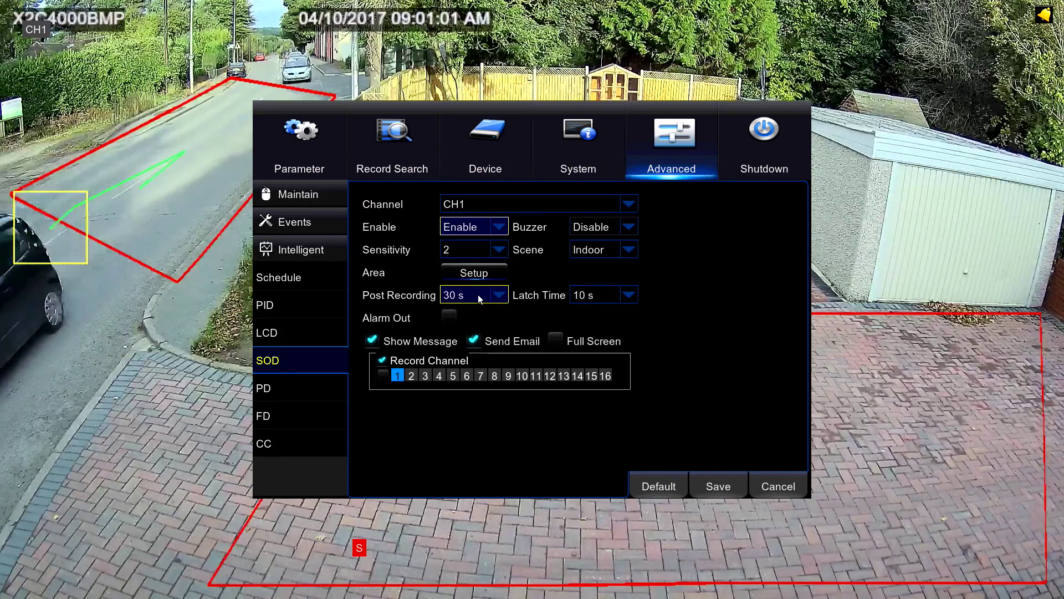
click(475, 271)
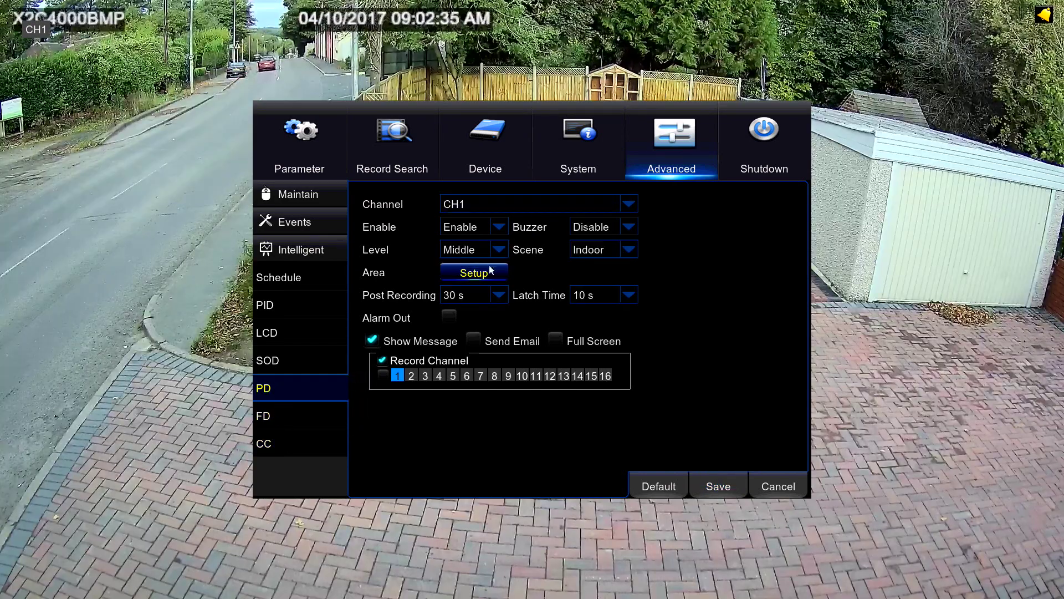
Step: Check the PD area setup, then enable FD on CH1 and check its area setup
click(474, 271)
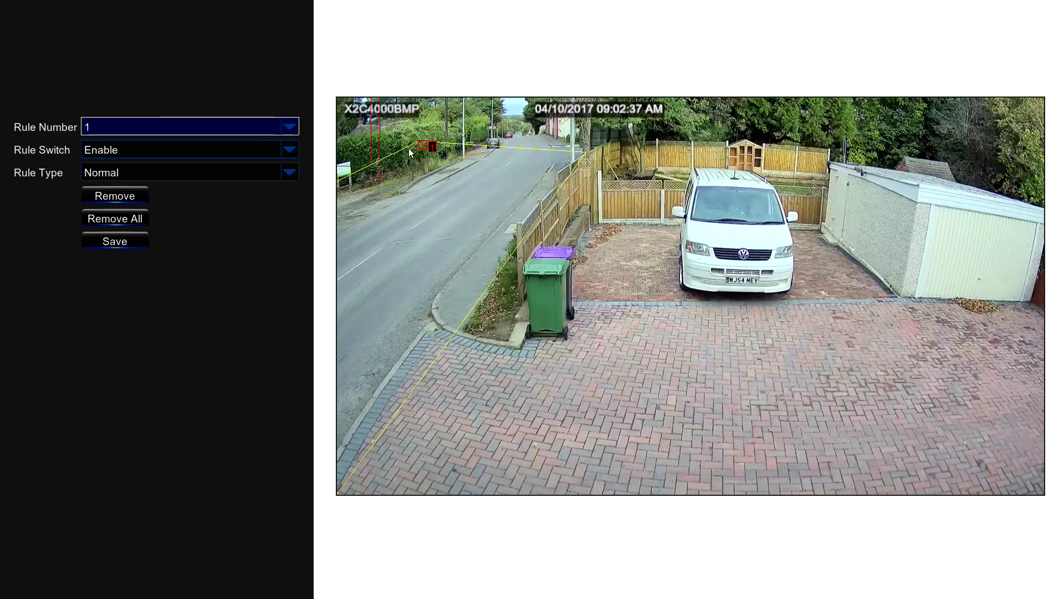
right_click(656, 270)
click(273, 419)
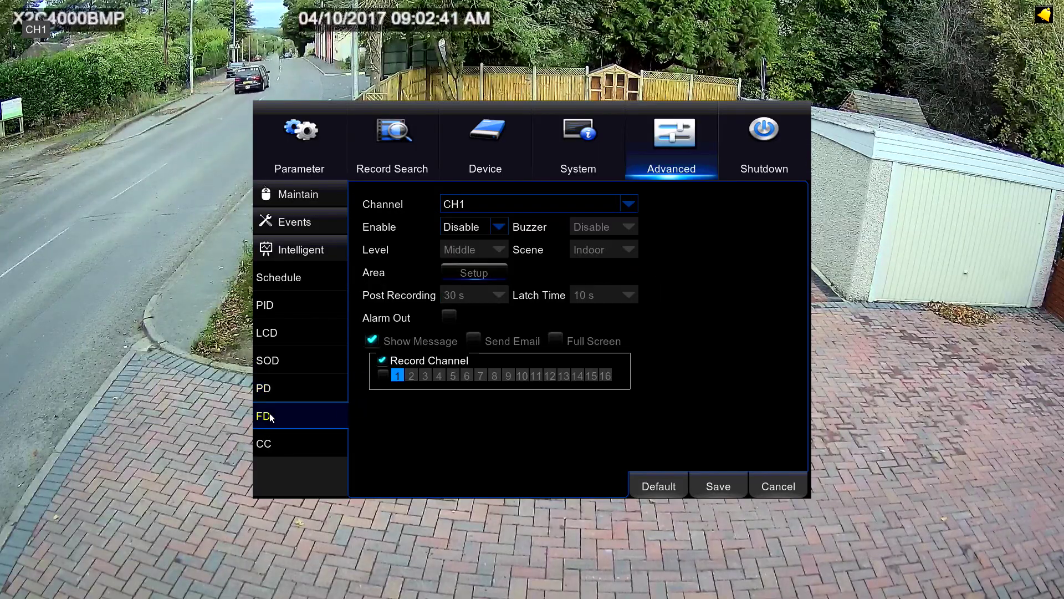
click(474, 226)
click(460, 242)
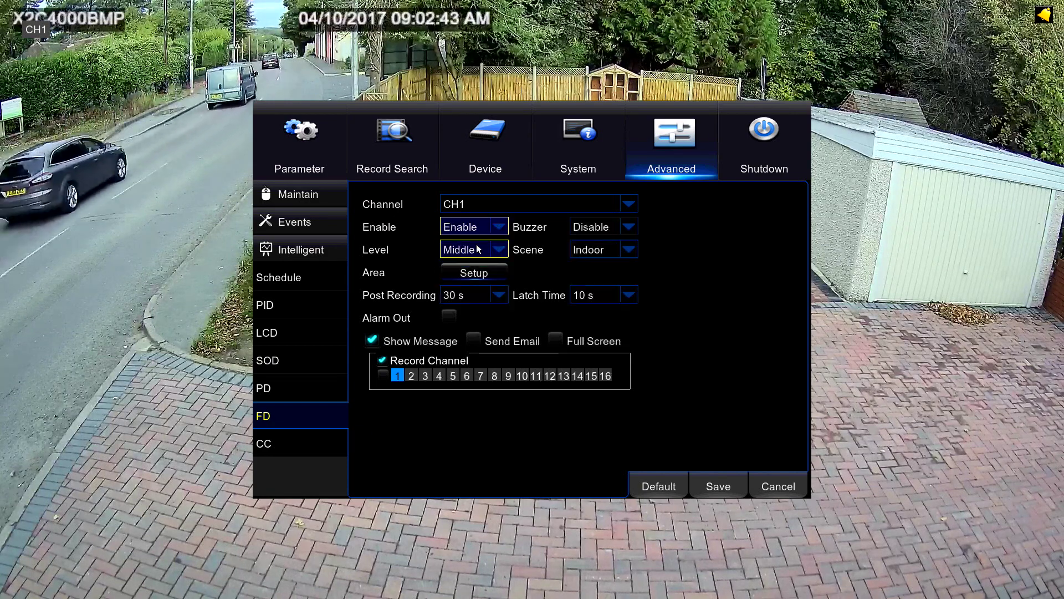
click(476, 271)
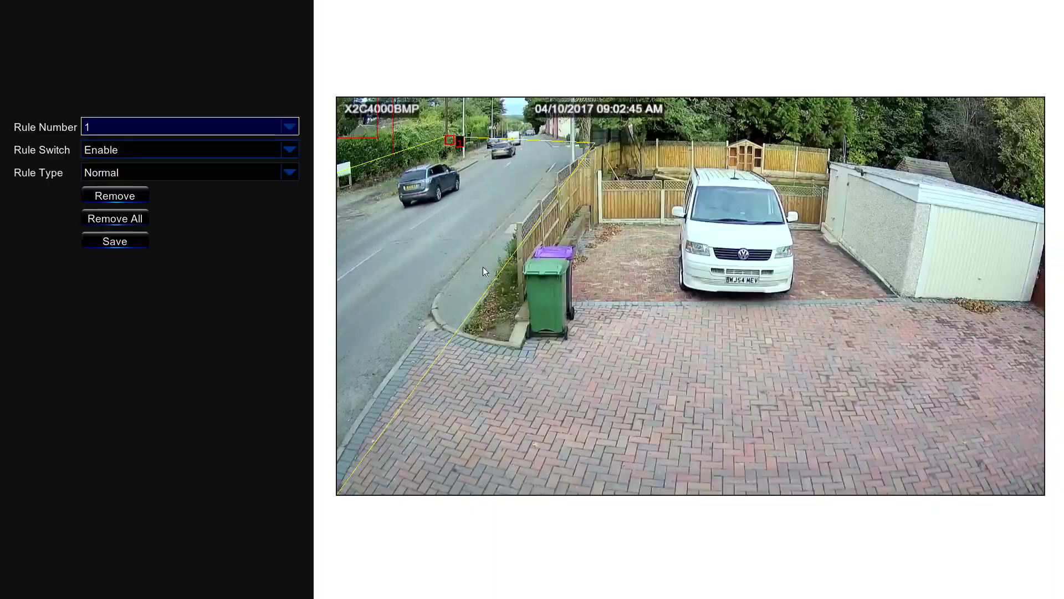
right_click(480, 264)
Step: Enable CC on CH1 and draw a Pedestrian A<->B counting line across the road
click(280, 440)
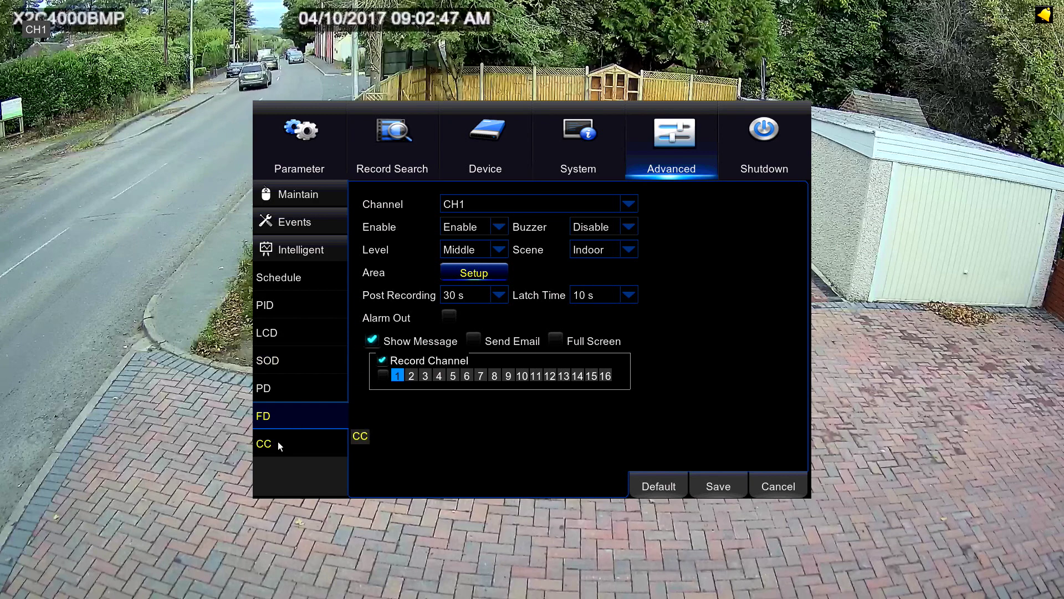
click(477, 227)
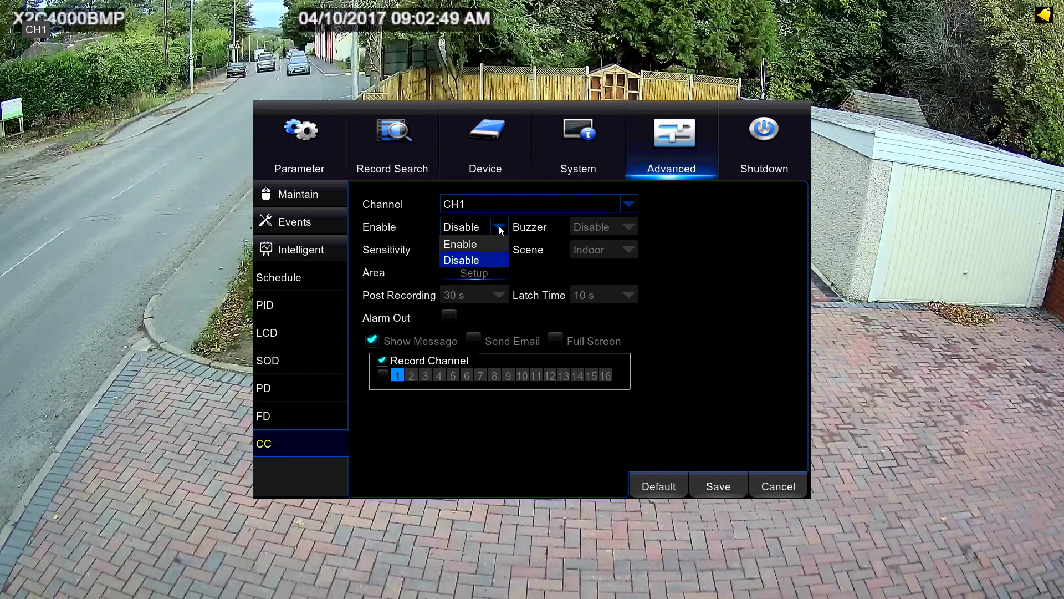
click(480, 244)
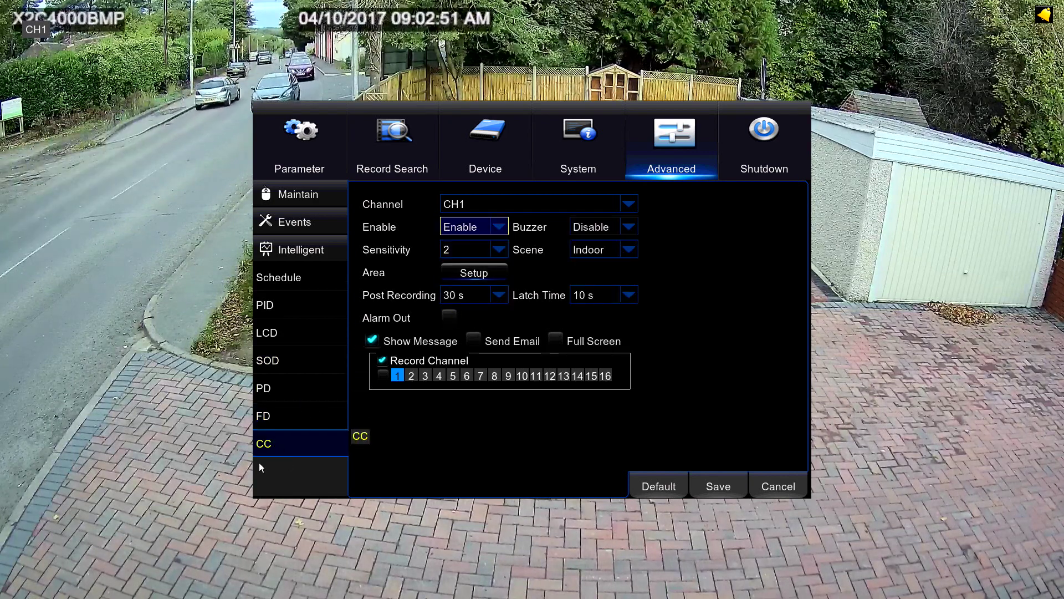
click(468, 274)
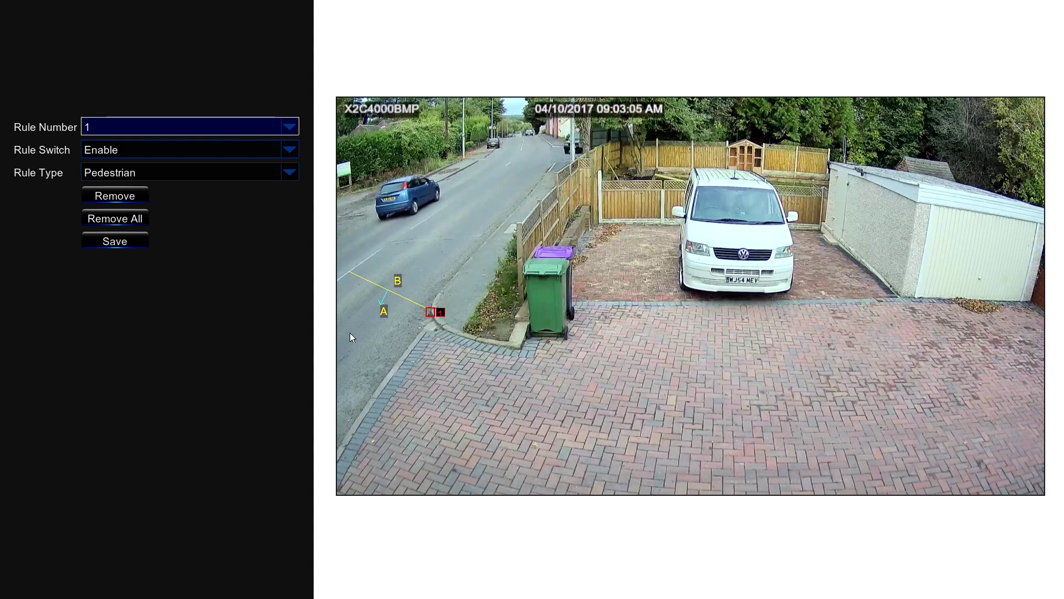
right_click(753, 315)
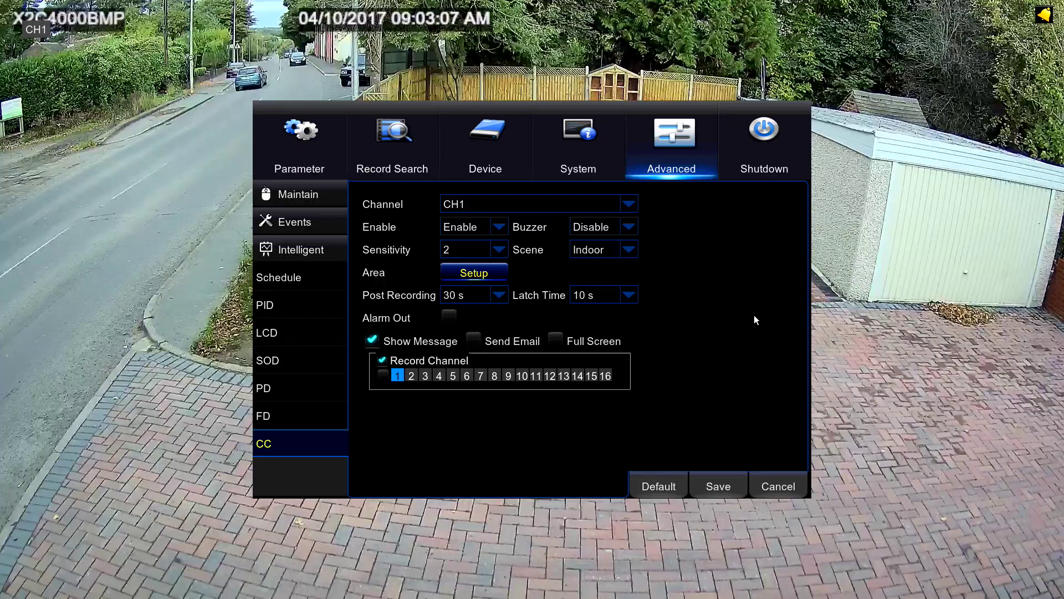
Step: Show CH1's weekly Number of out statistics report (Mon 35, Tue 1368)
click(567, 136)
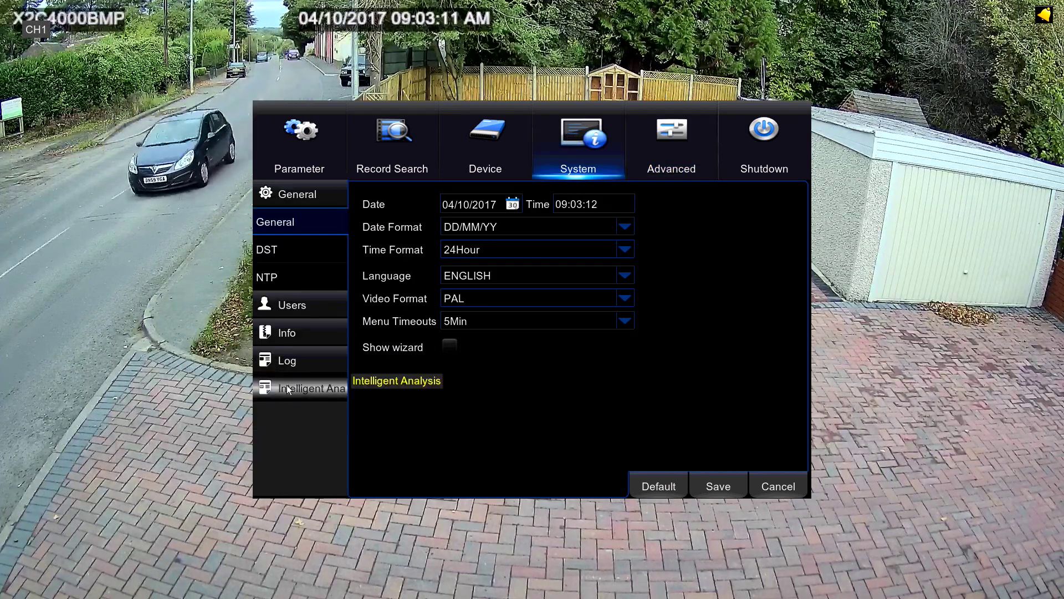
click(326, 390)
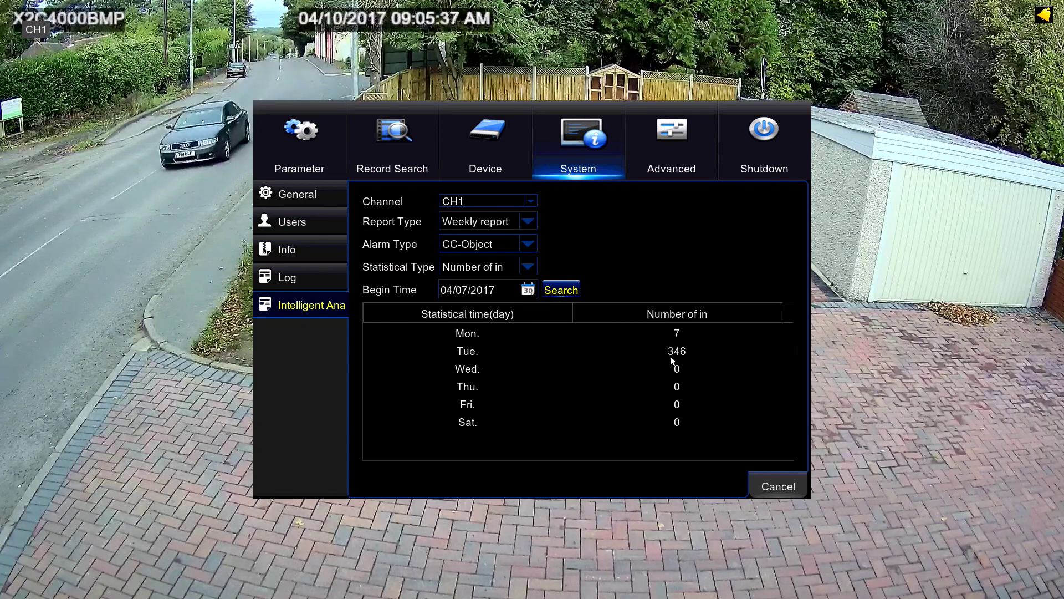
click(529, 266)
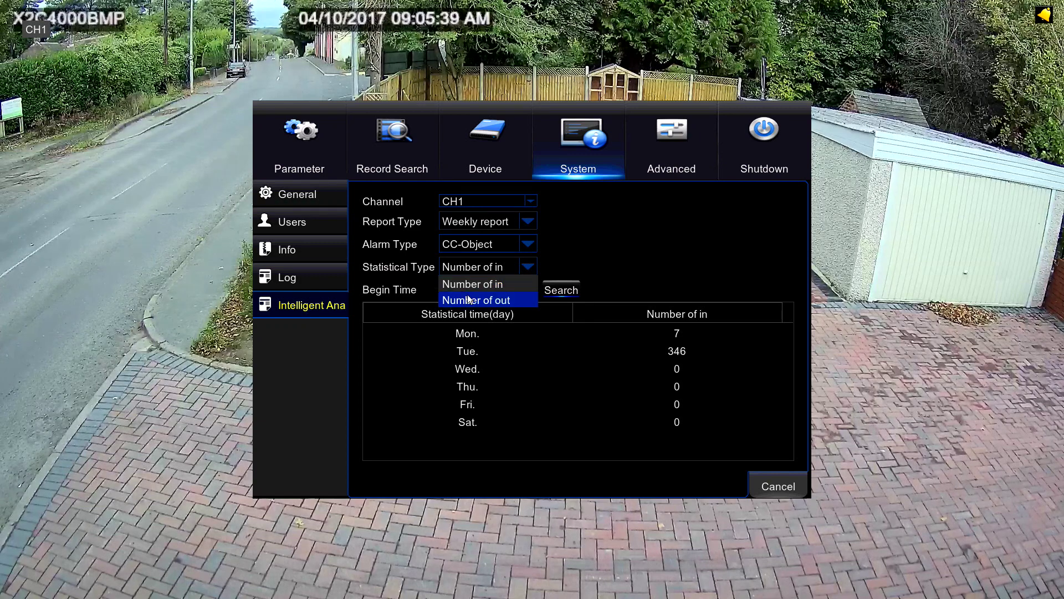
click(524, 300)
click(560, 289)
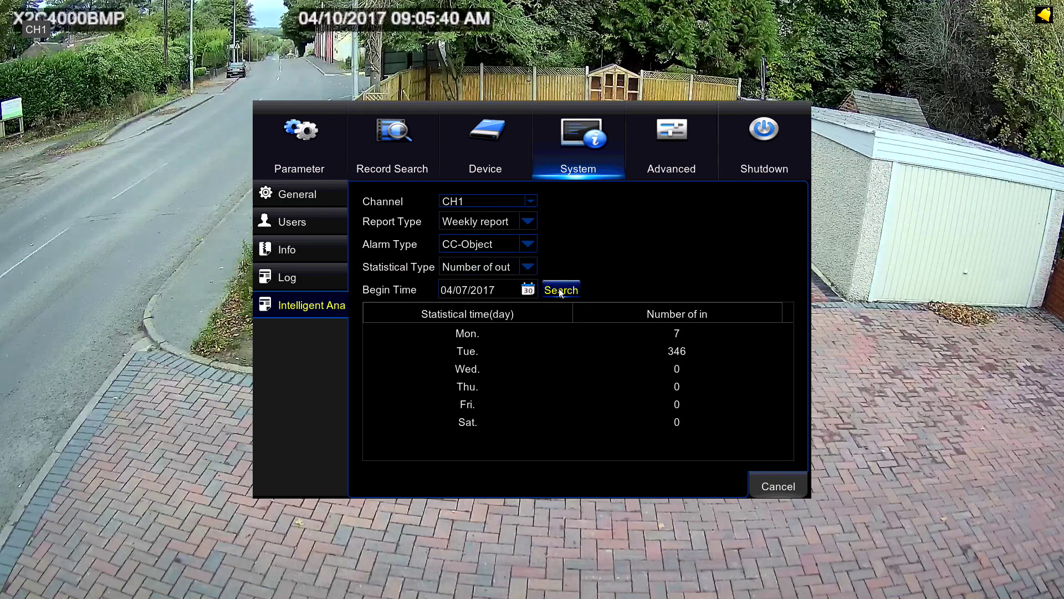
Step: Switch the report to CC-Pedestrian counts, then set CC back to Enable
click(508, 243)
click(478, 274)
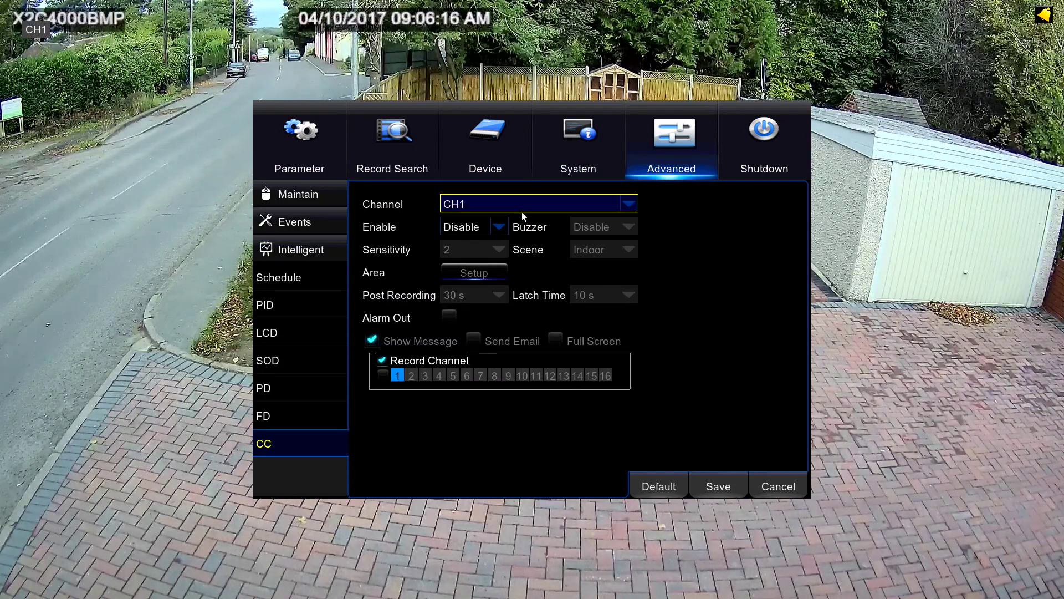
click(501, 225)
click(465, 243)
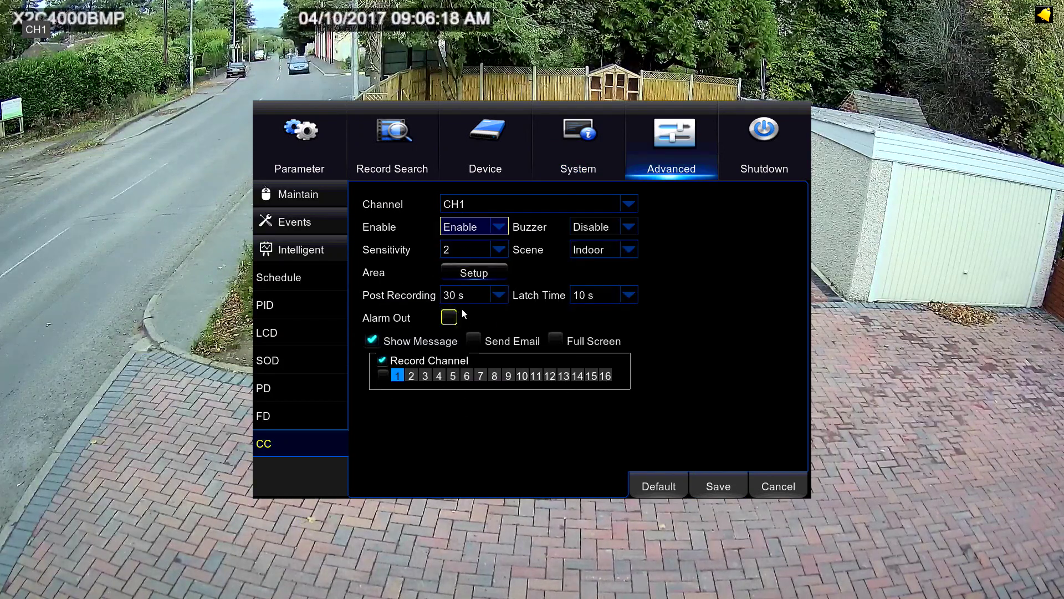